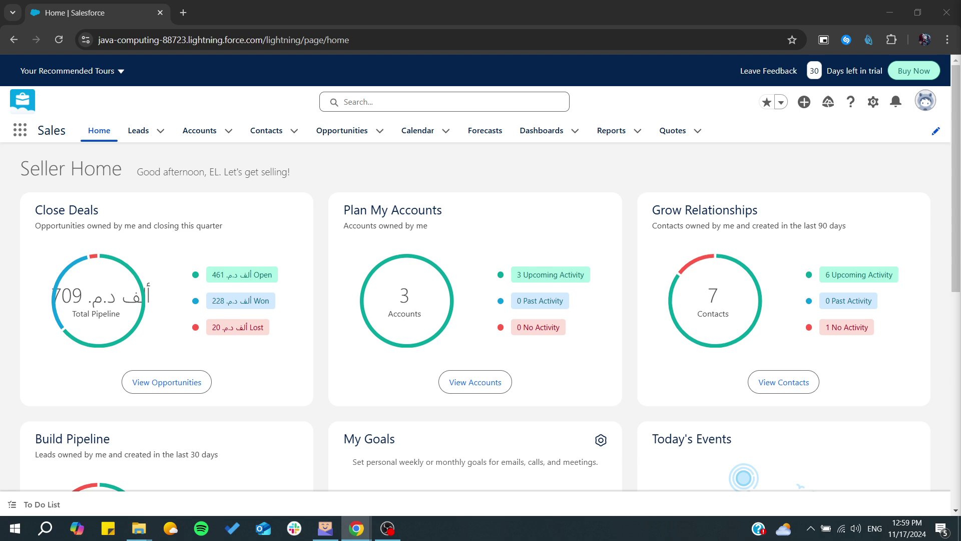
Open Setup in a new tab and find the Queues page with Quick Find 'queu'.
left_click(763, 148)
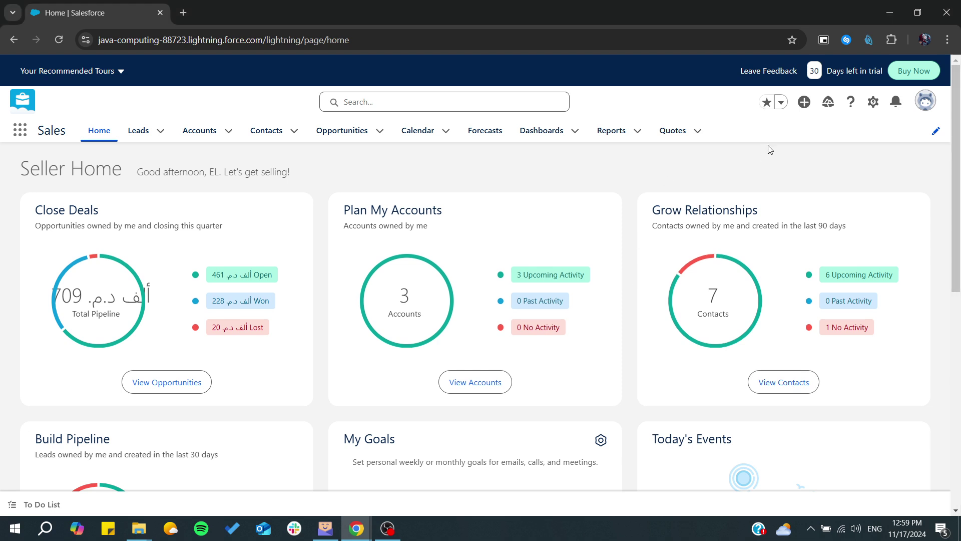
left_click(874, 103)
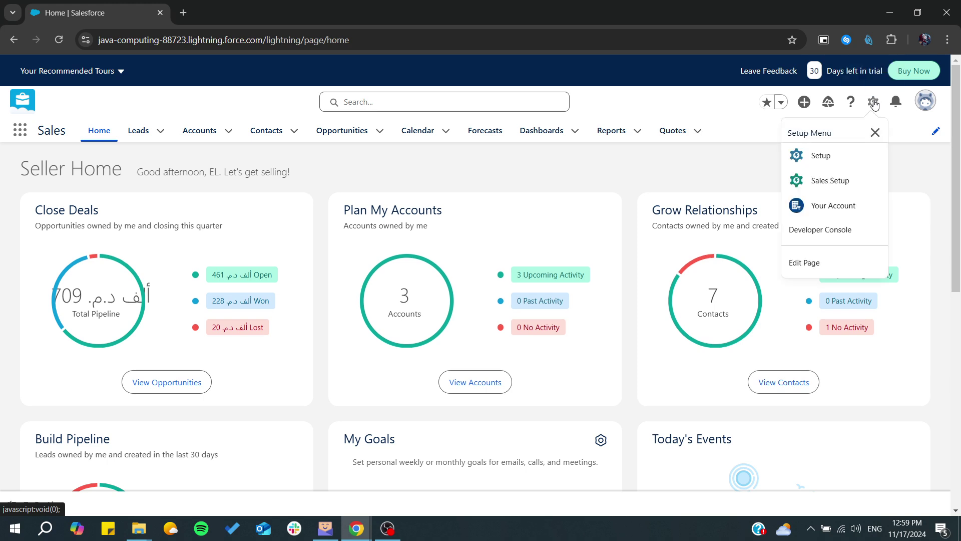
left_click(822, 155)
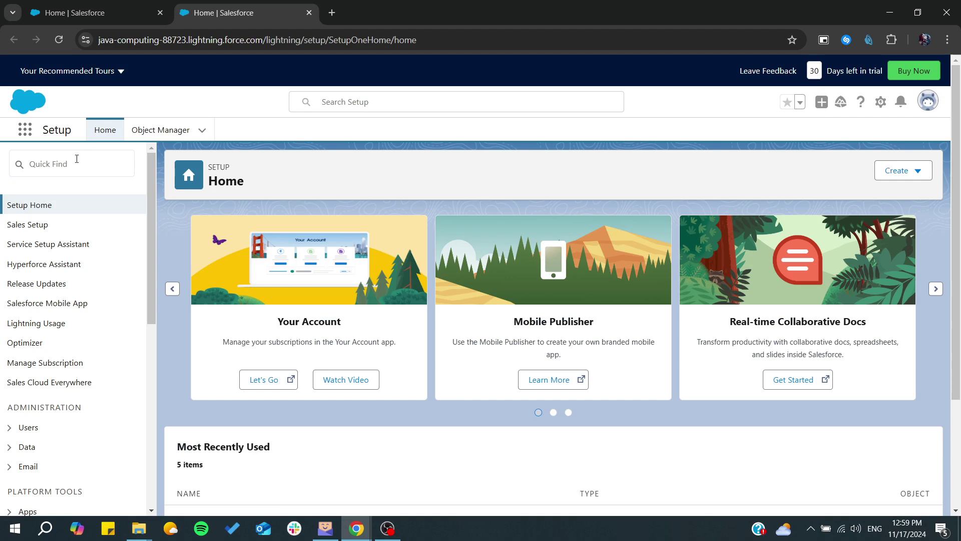
left_click(76, 159)
type("queu")
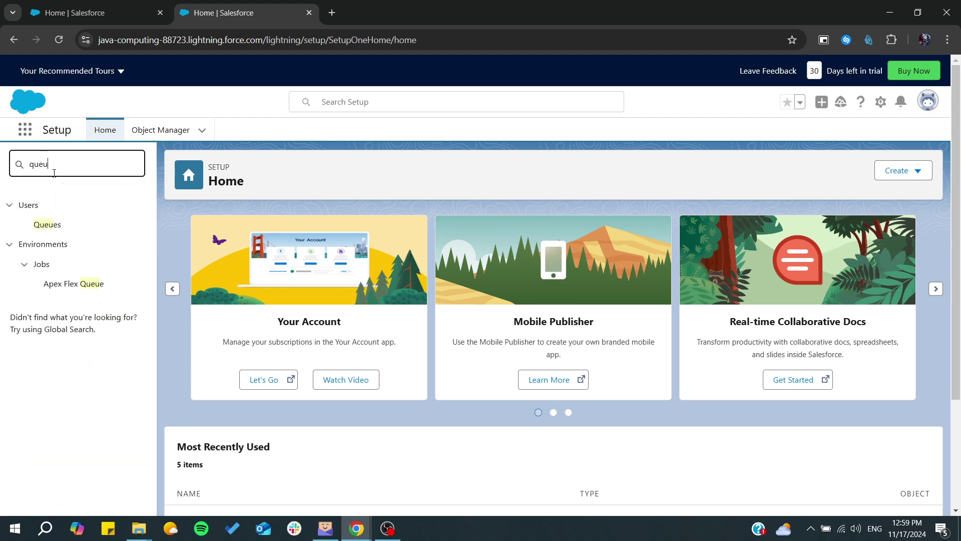
left_click(57, 226)
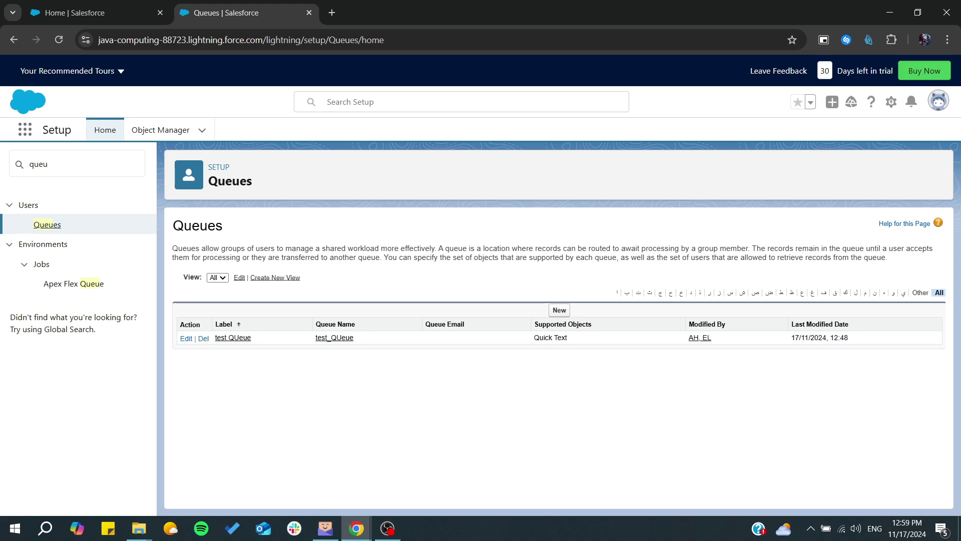
Create the queue 'queuw' supporting Case records, then open its detail page.
left_click(559, 310)
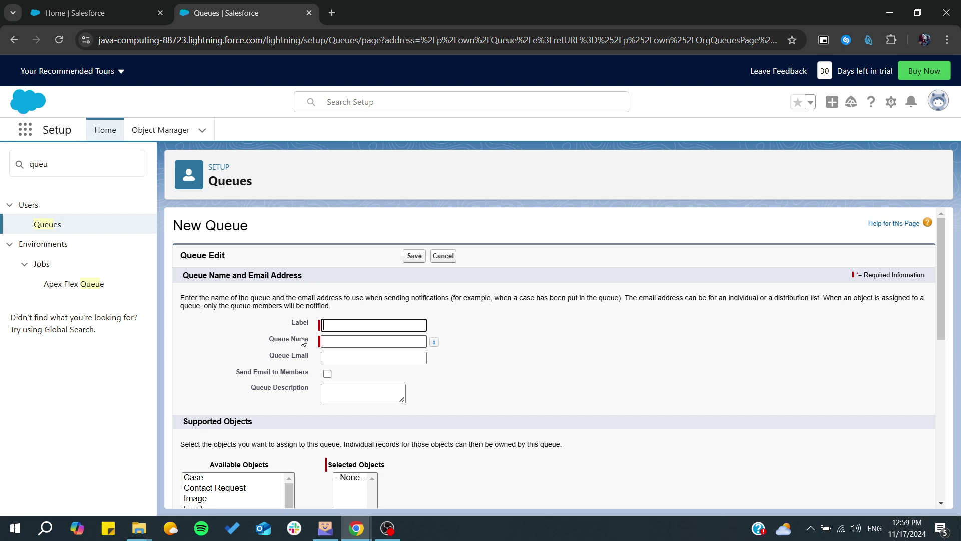
scroll(296, 357, "down", 1)
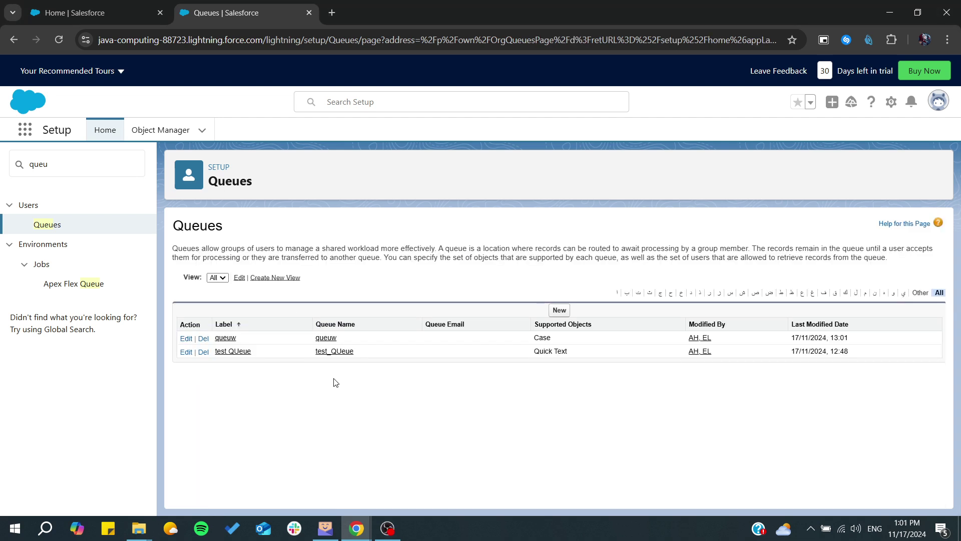
left_click(323, 341)
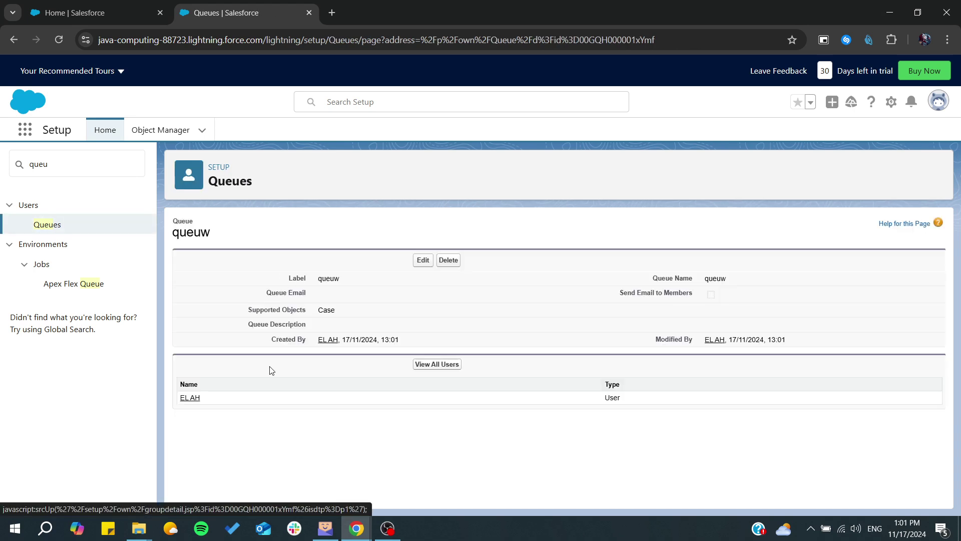
left_click_drag(336, 311, 318, 315)
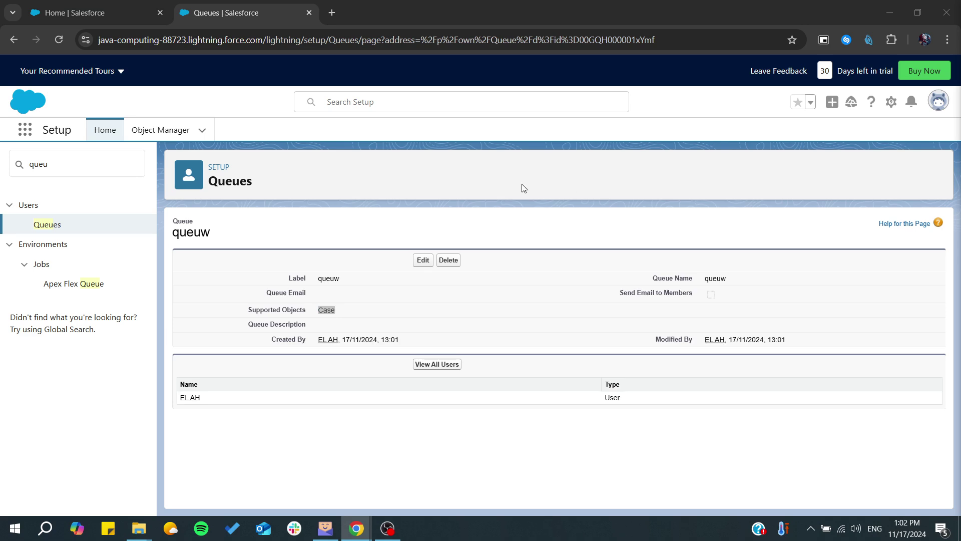
Search Setup for 'case' and open the Case Assignment Rules page.
left_click(61, 157)
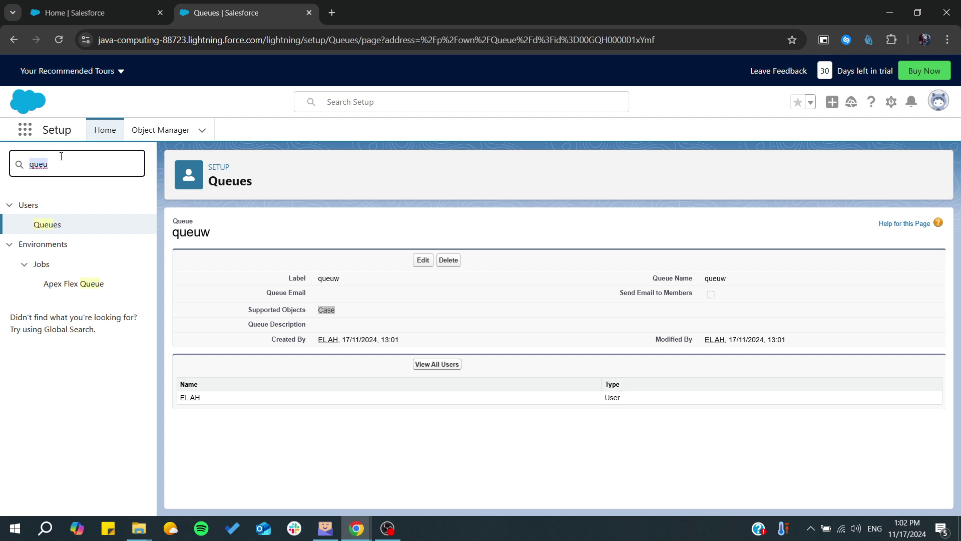
type("c")
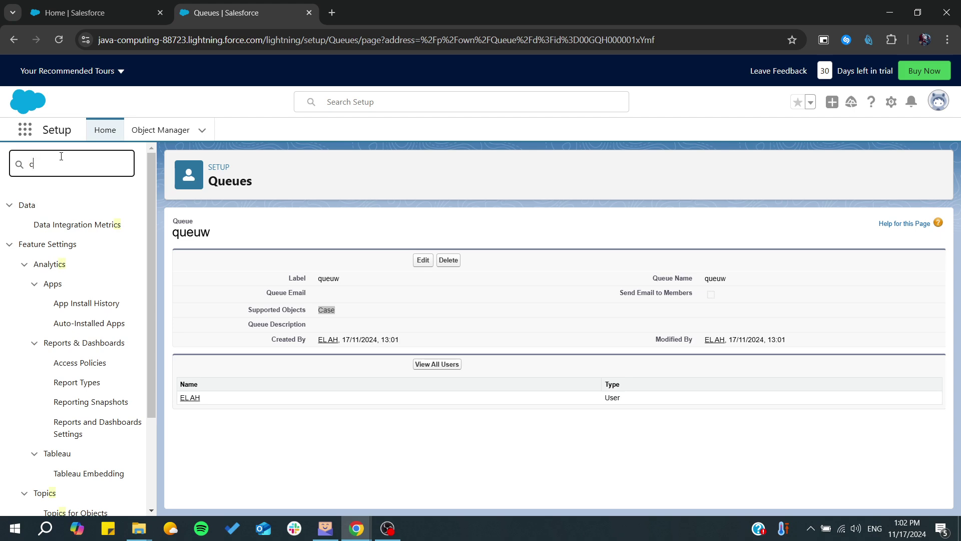
type("ase")
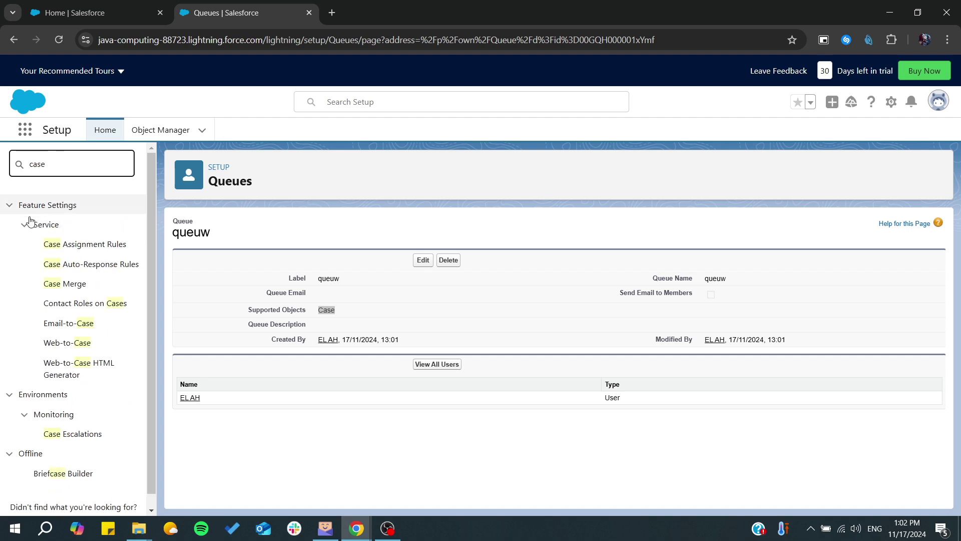
left_click(67, 251)
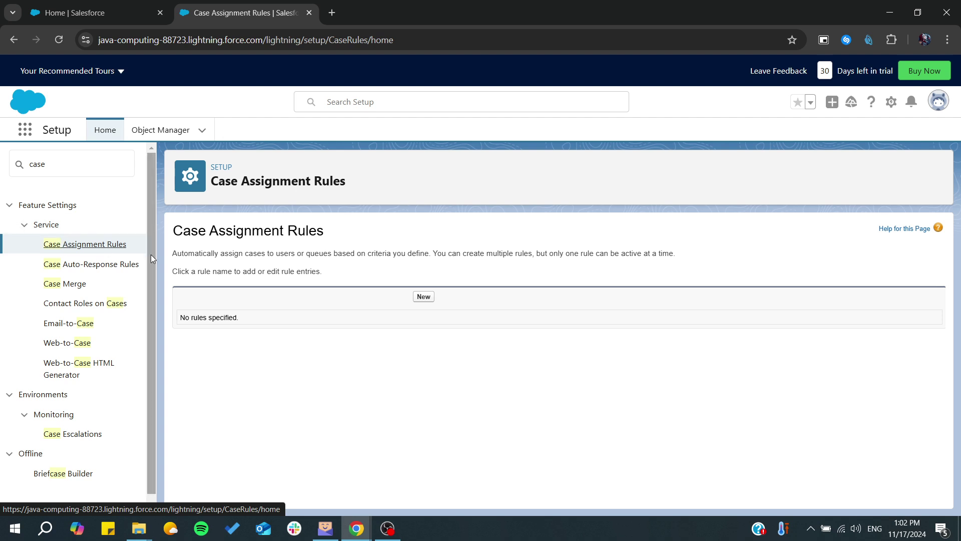
Create and save a new assignment rule named 'case rule', then open its details.
left_click(424, 296)
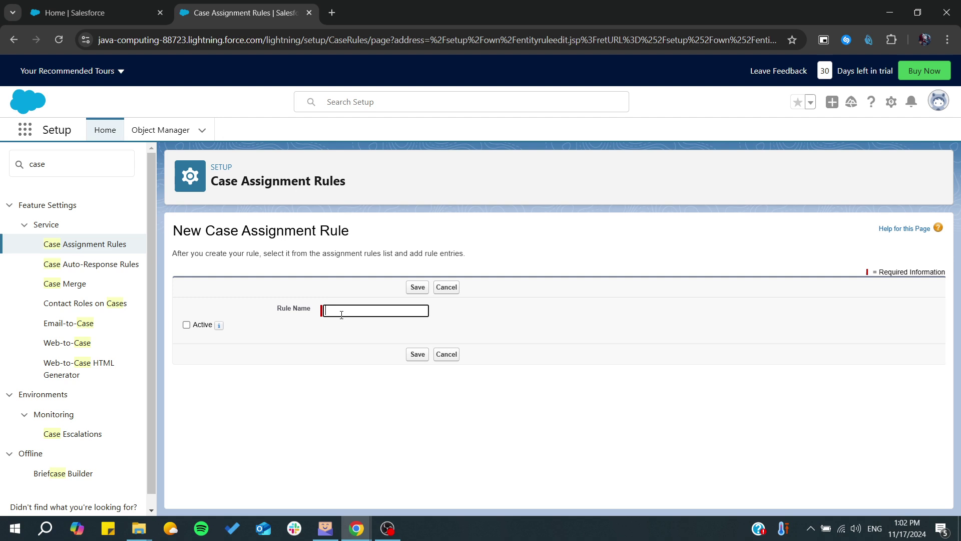
type("case rule")
left_click(417, 354)
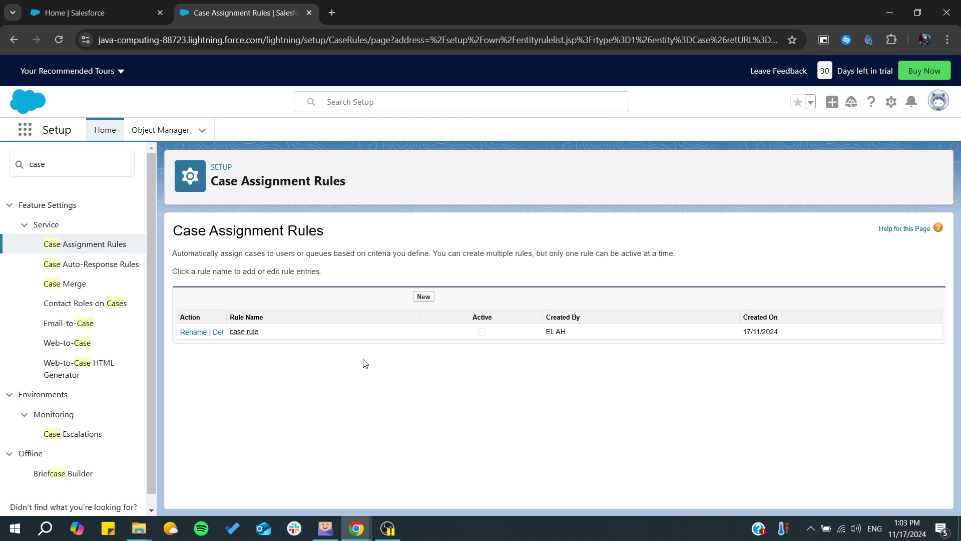
left_click(252, 333)
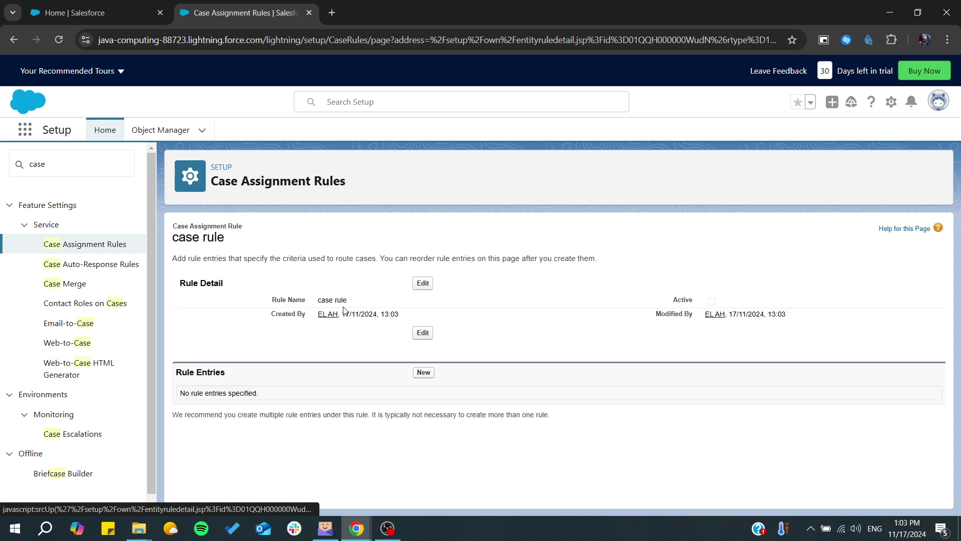
left_click_drag(184, 395, 299, 395)
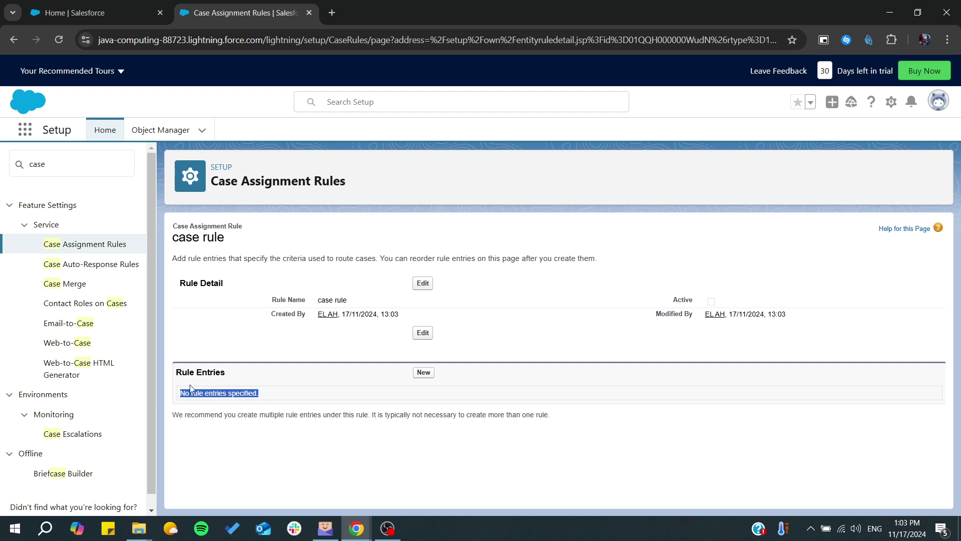
Add a rule entry with sort order 1 and first criterion 'Case: Case Owner equals'.
left_click(424, 373)
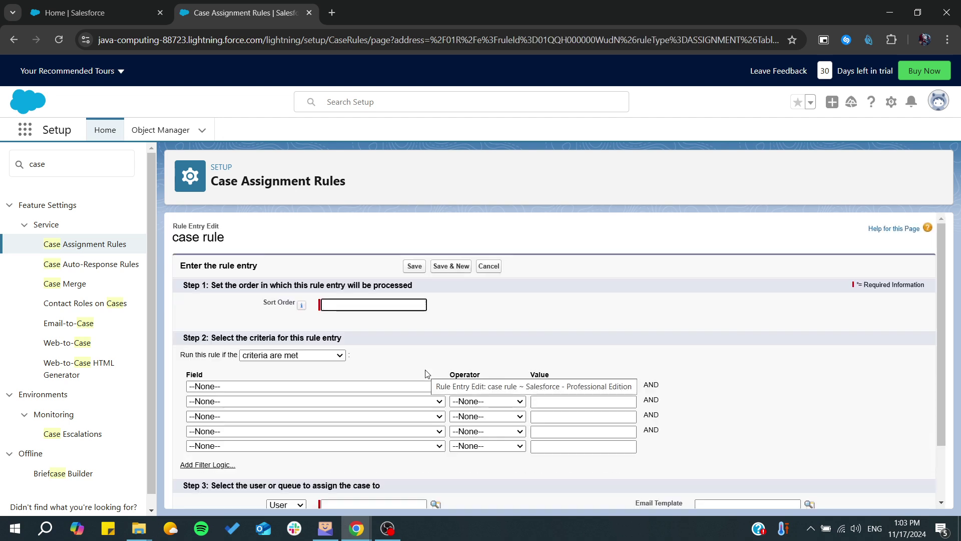
scroll(489, 345, "down", 1)
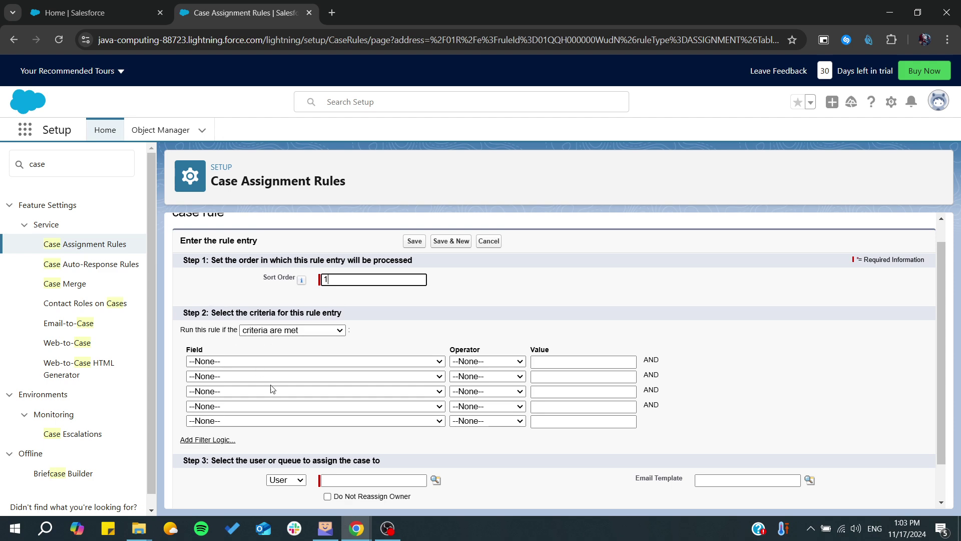
scroll(366, 354, "down", 1)
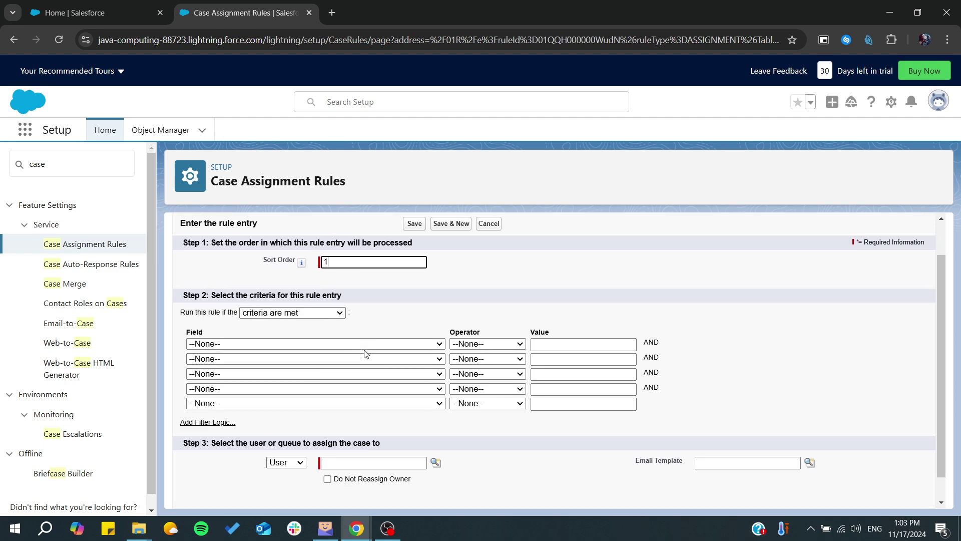
left_click(311, 344)
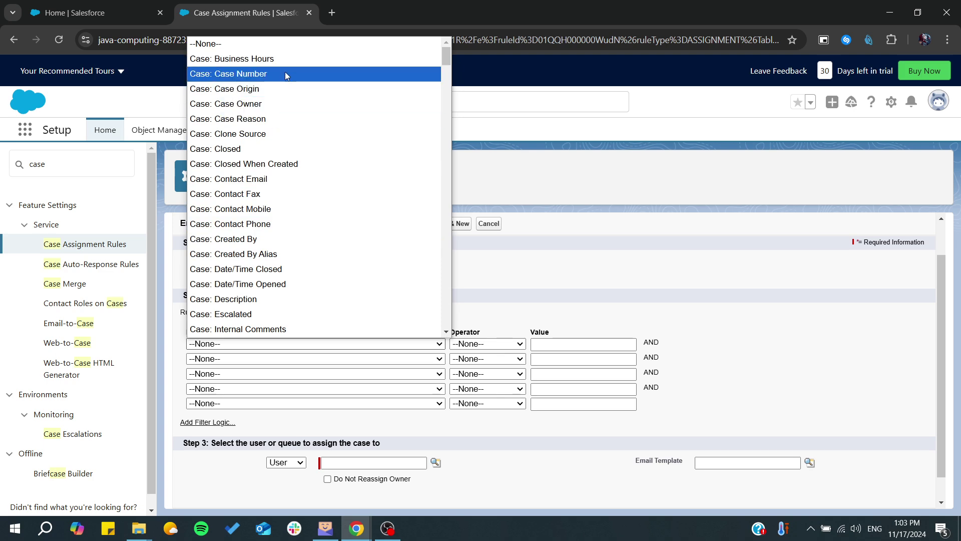
left_click(297, 107)
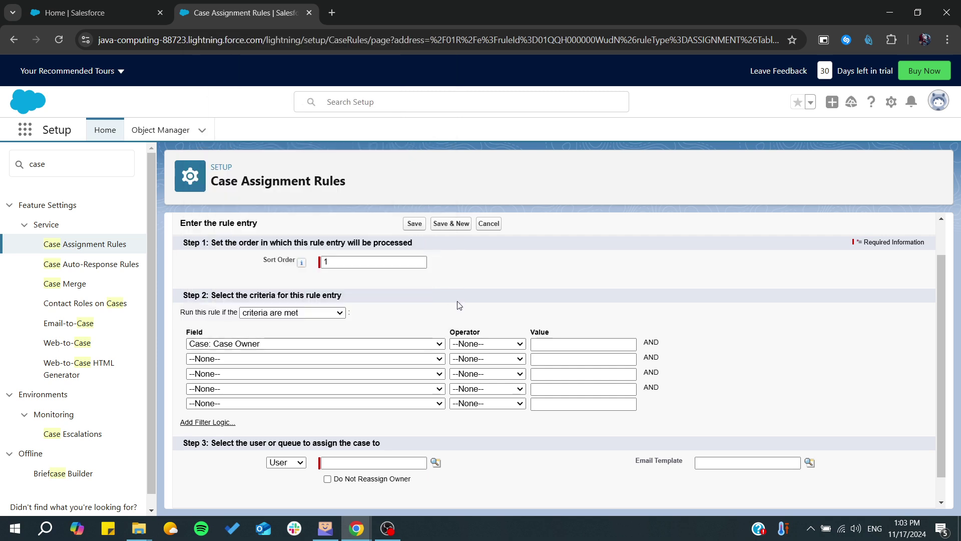
left_click(476, 345)
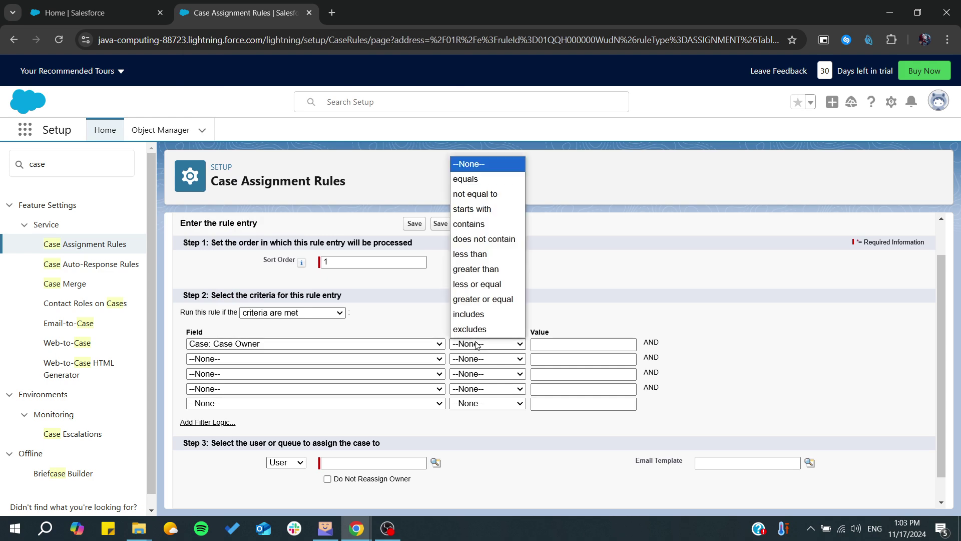
left_click(501, 186)
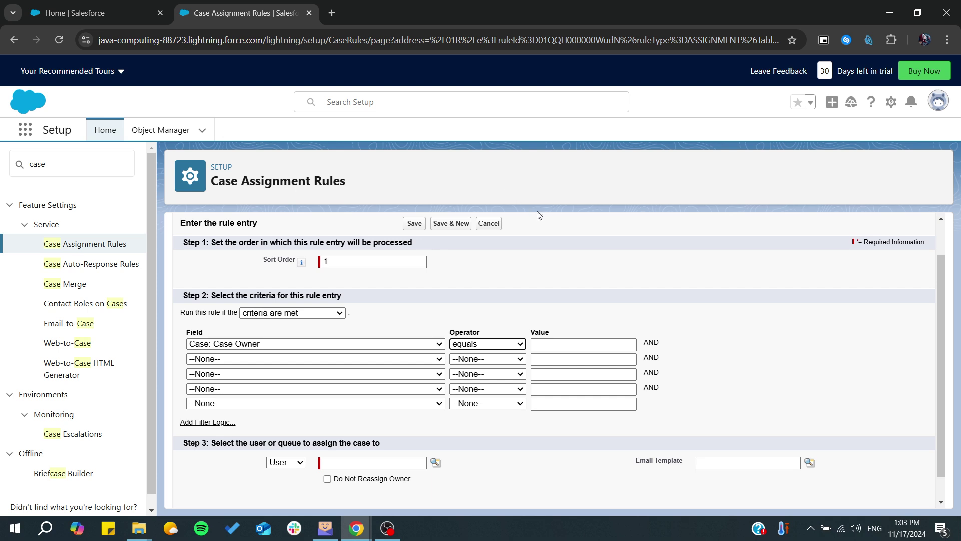
key("Tab")
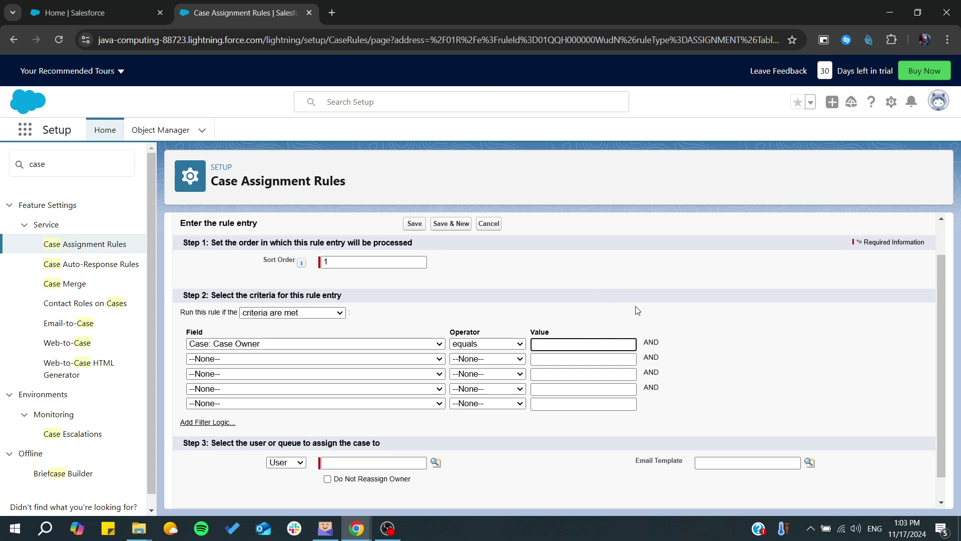
scroll(681, 325, "down", 1)
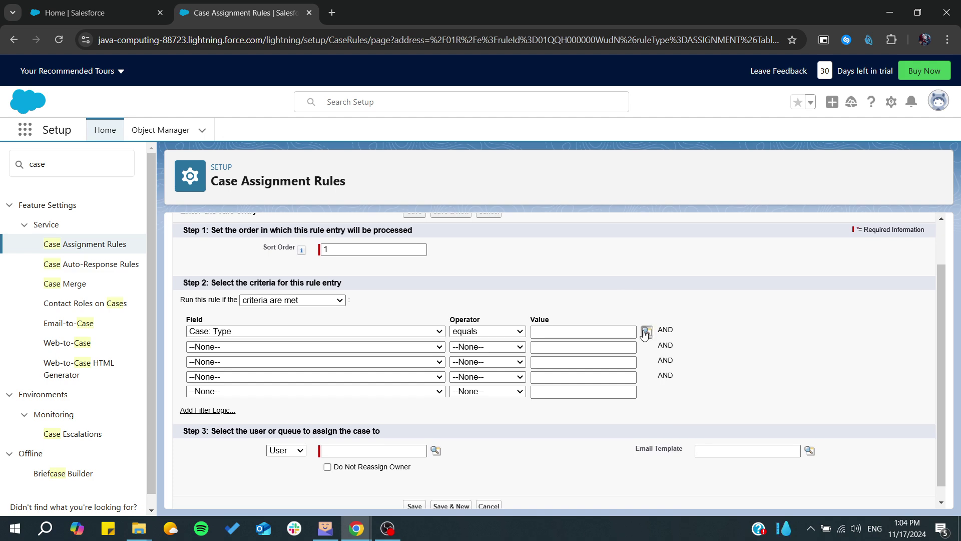
Change the criterion to Case: Type equals 'Feature Request'.
left_click(646, 331)
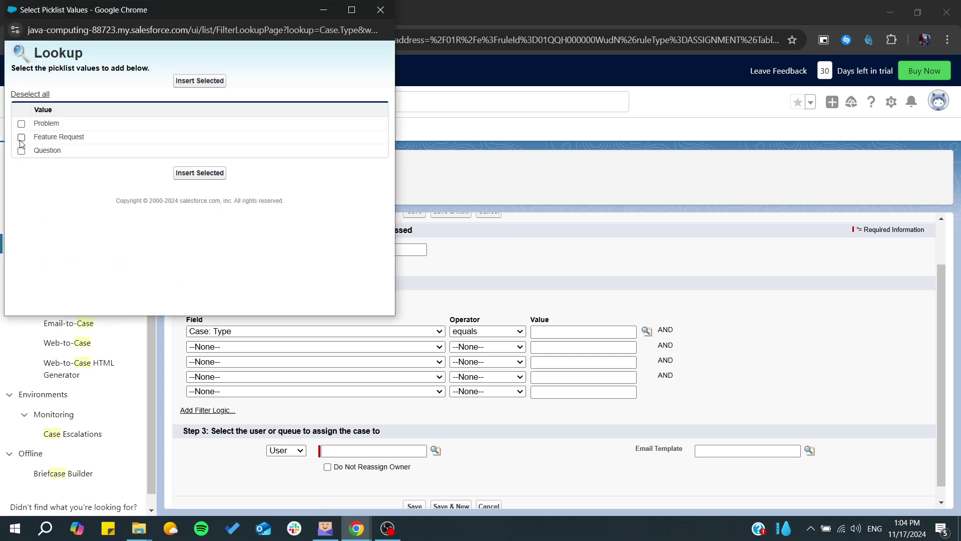
left_click(21, 123)
left_click(21, 137)
left_click(21, 124)
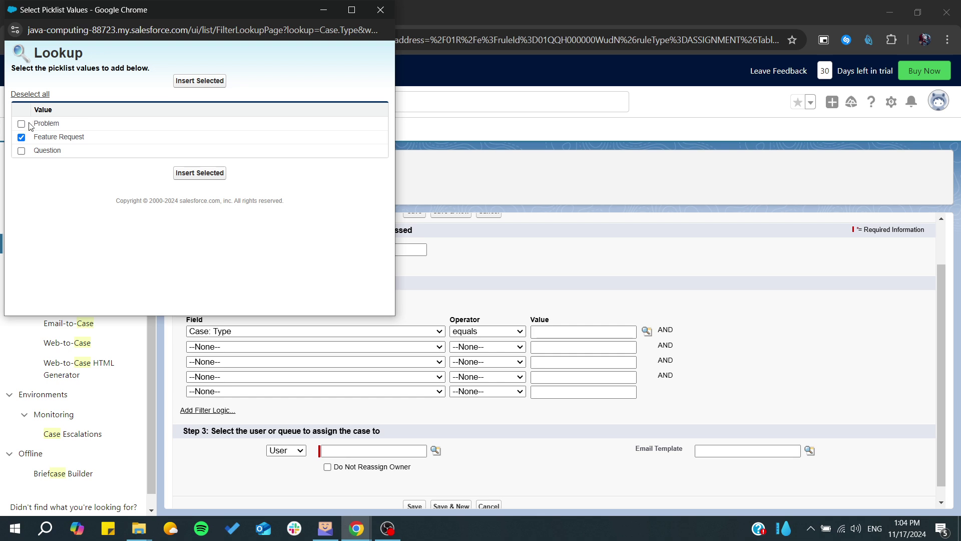
left_click(216, 82)
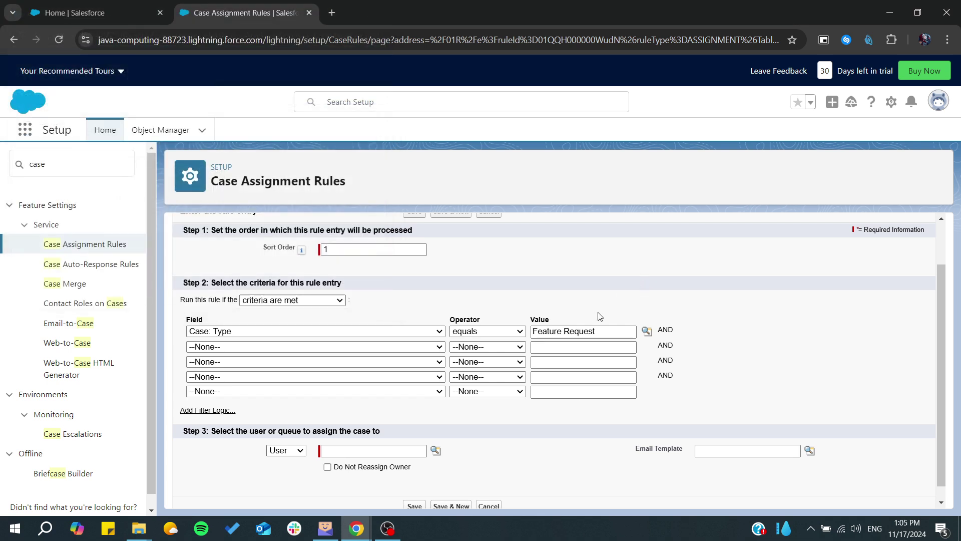
scroll(729, 351, "down", 1)
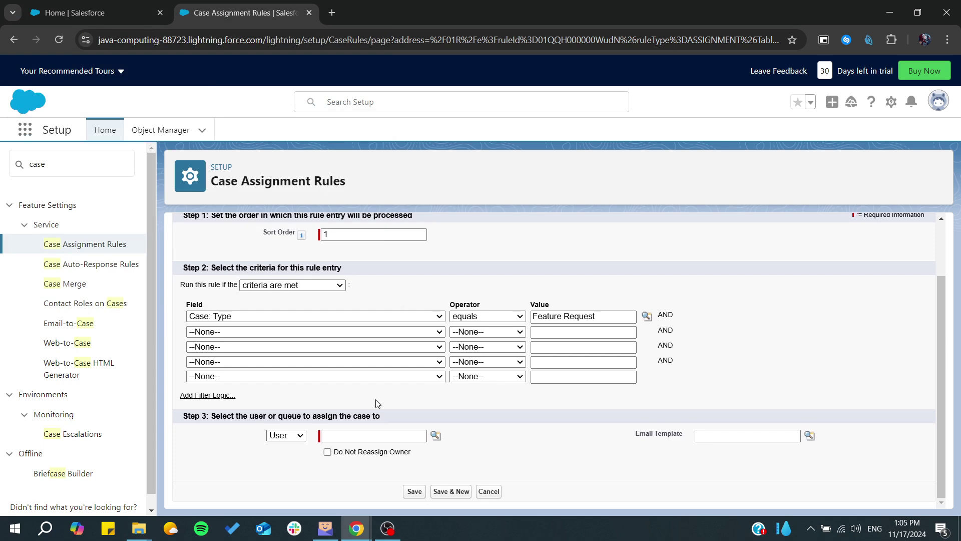
Assign matching cases to the queue 'queuw' and save the rule entry.
left_click(435, 435)
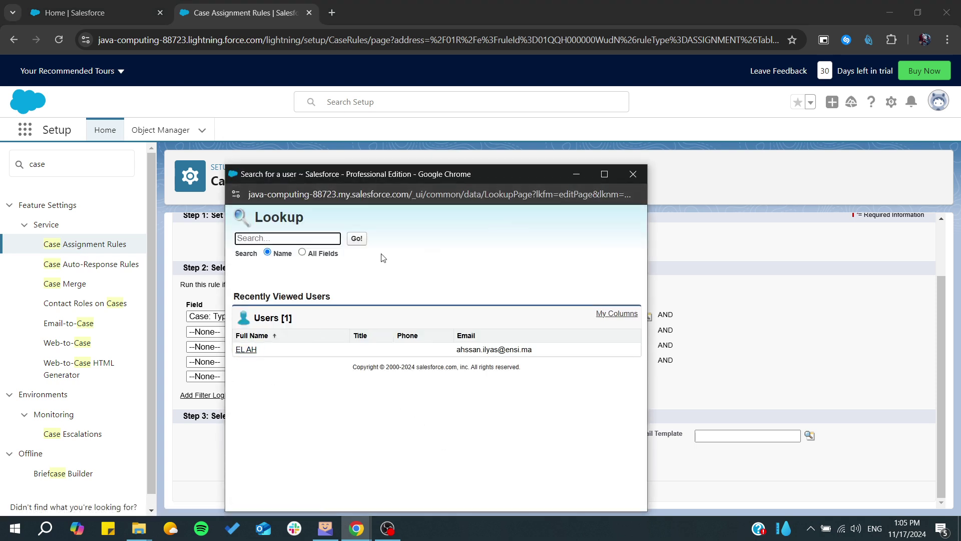
left_click(633, 174)
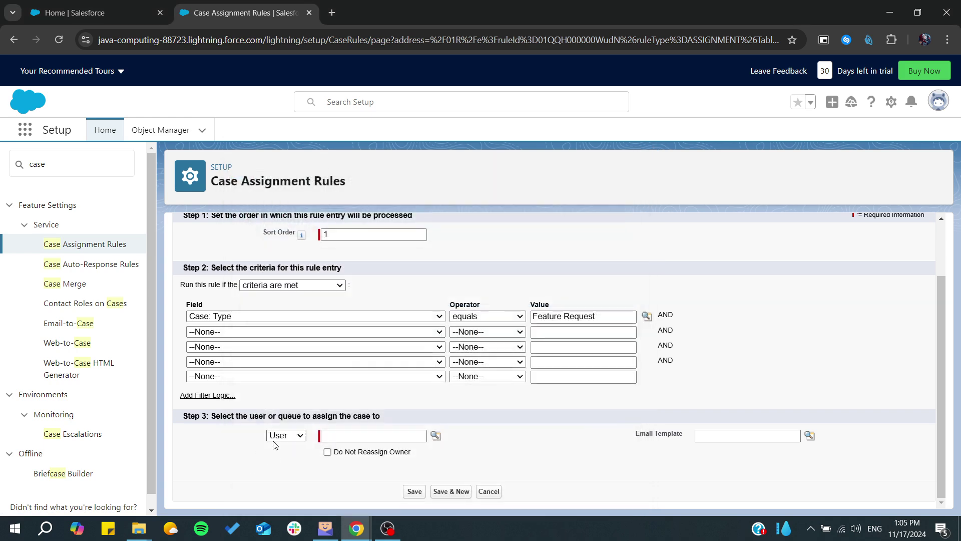
left_click(276, 438)
left_click(278, 463)
left_click(436, 435)
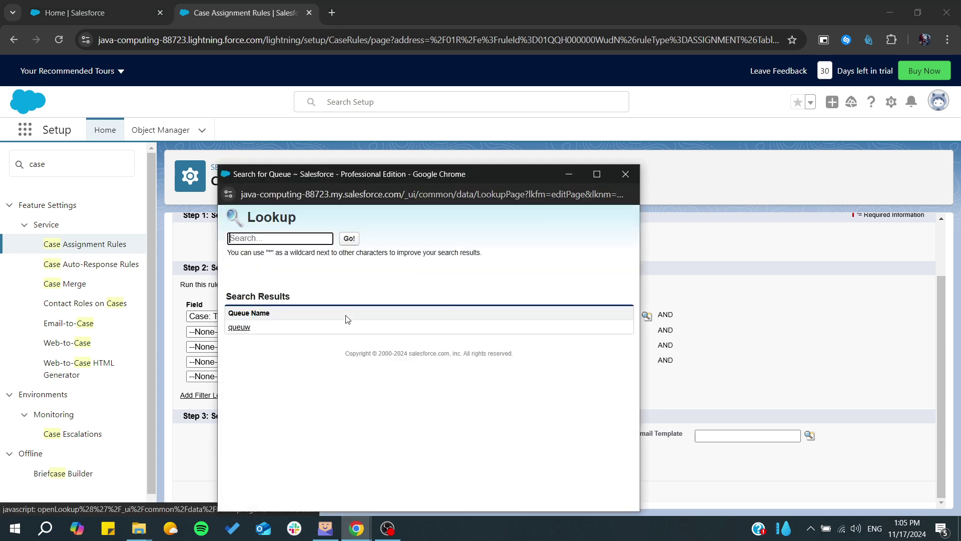
left_click(242, 327)
left_click(509, 432)
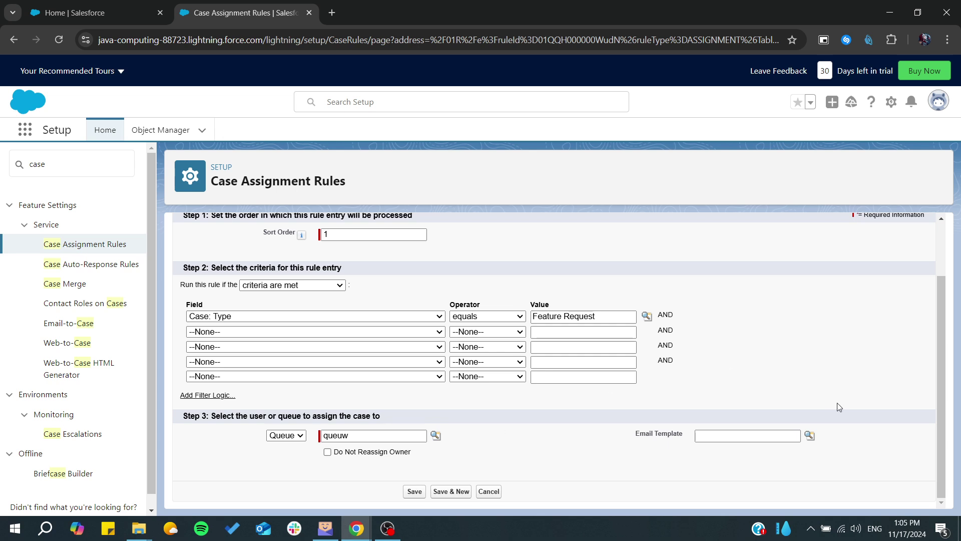
left_click(411, 493)
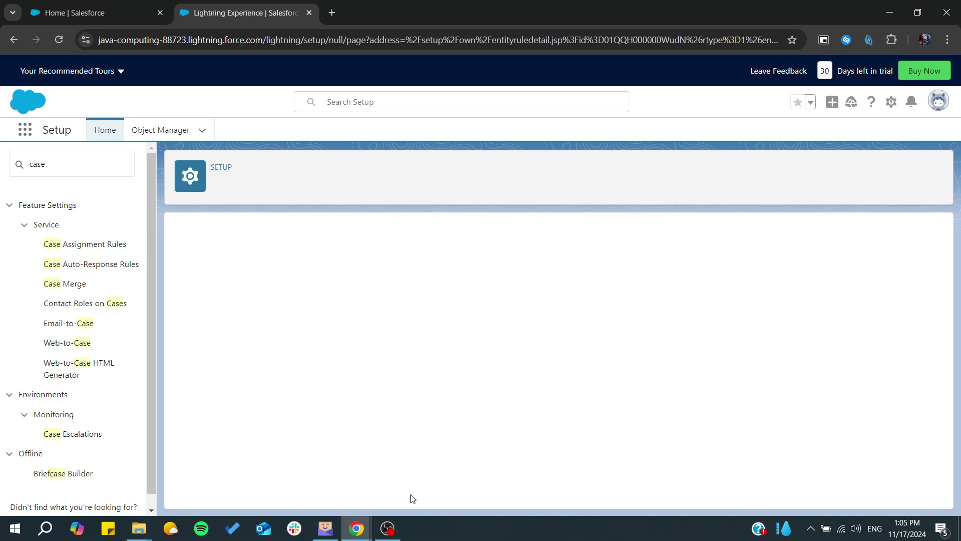